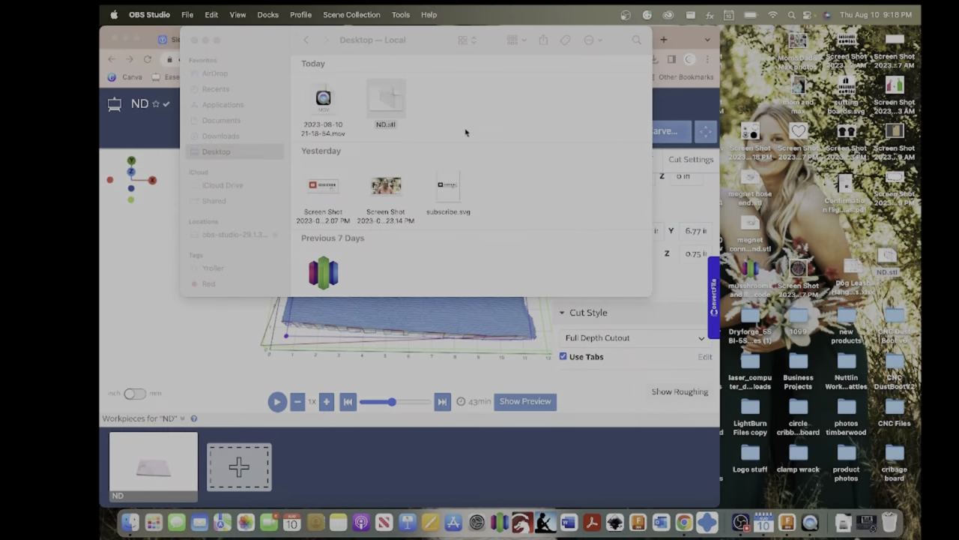
Step: Move the Desktop folder window aside and start a new blank Untitled project in Easel
drag(494, 47, 628, 71)
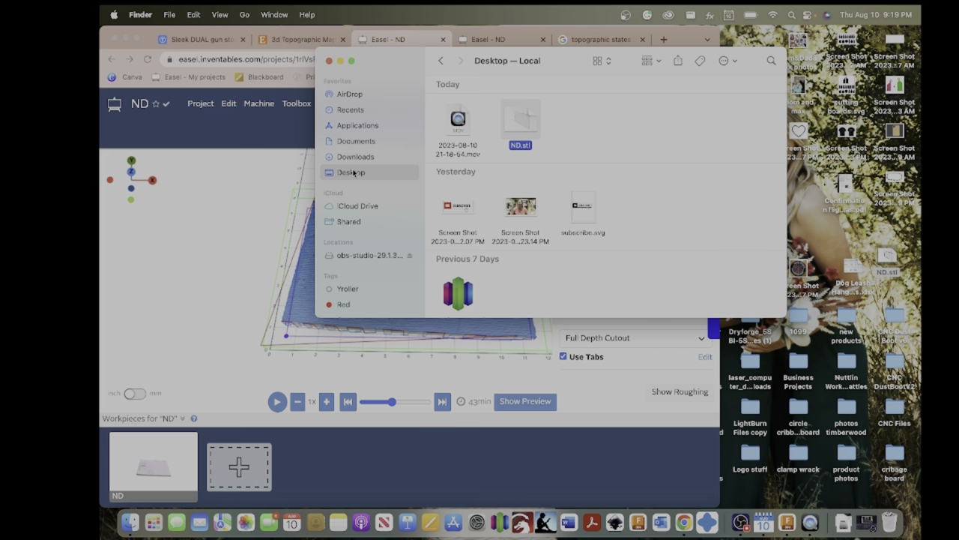
click(278, 196)
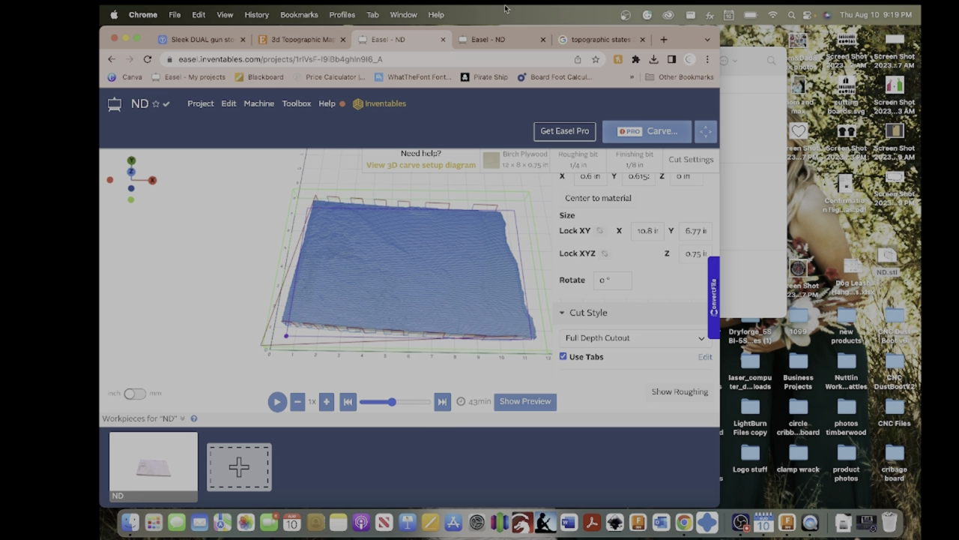
click(200, 104)
click(209, 133)
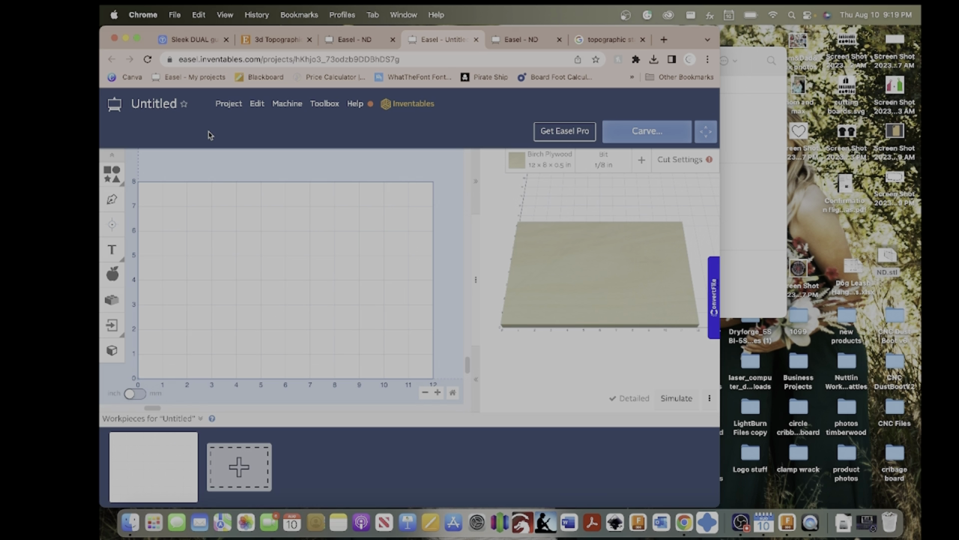
Step: Maximize Chrome and import ND.stl as a 3D STL model into the Untitled project
click(138, 38)
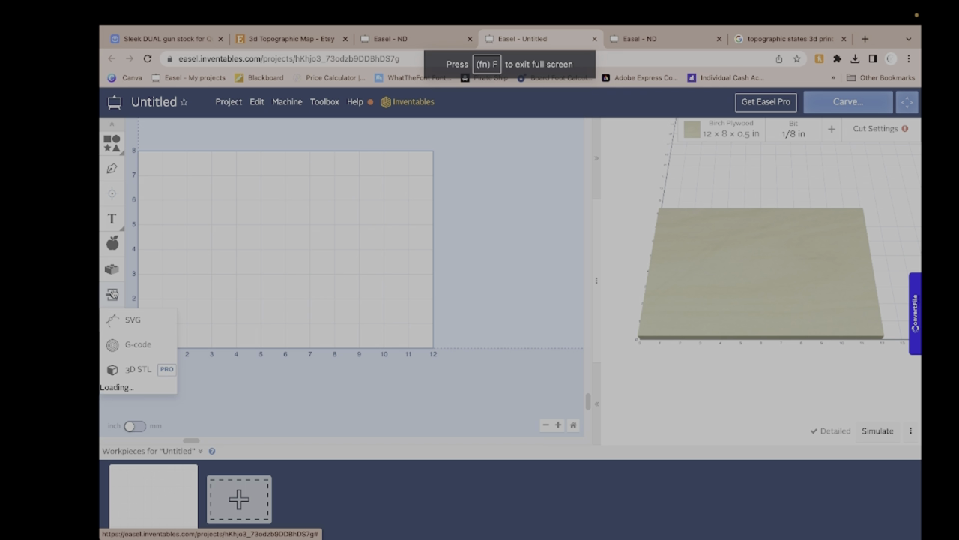
click(113, 292)
click(844, 39)
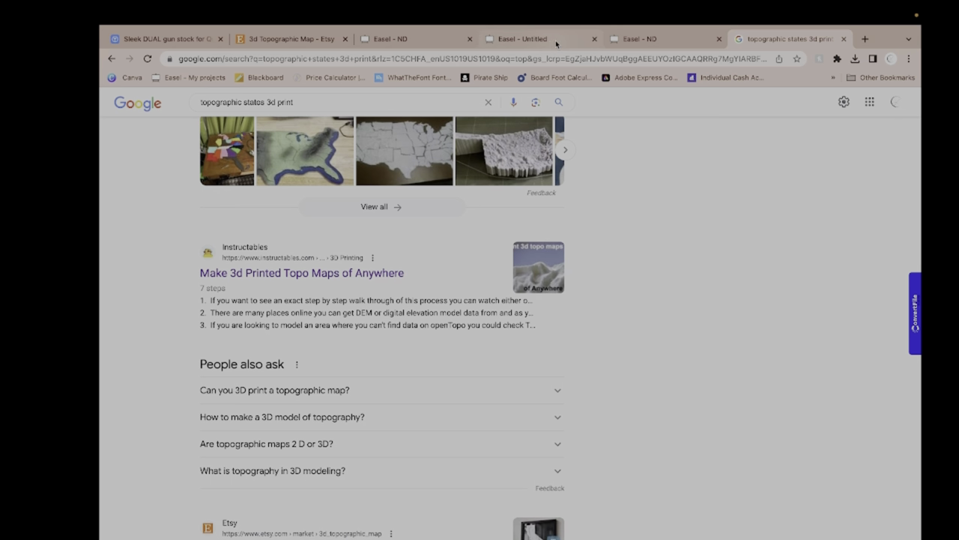
click(561, 39)
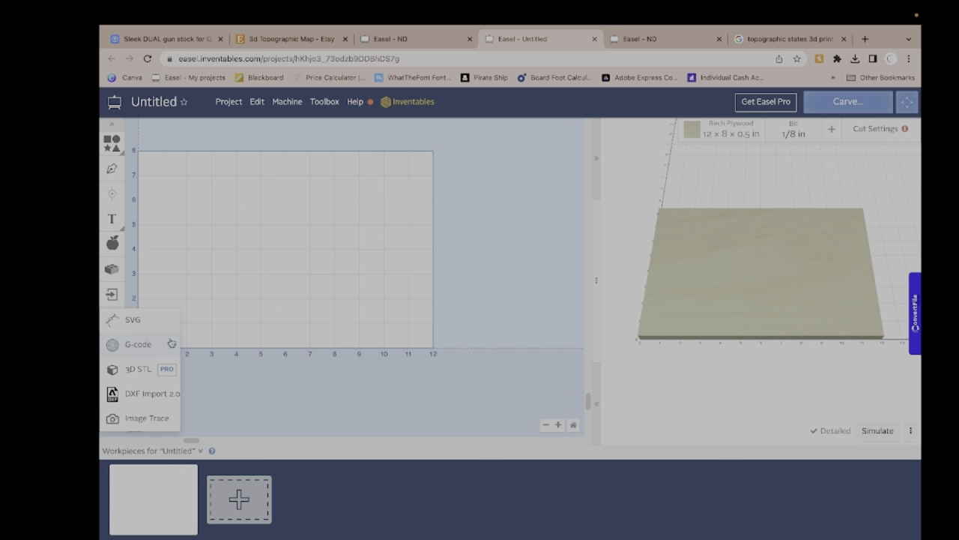
click(137, 369)
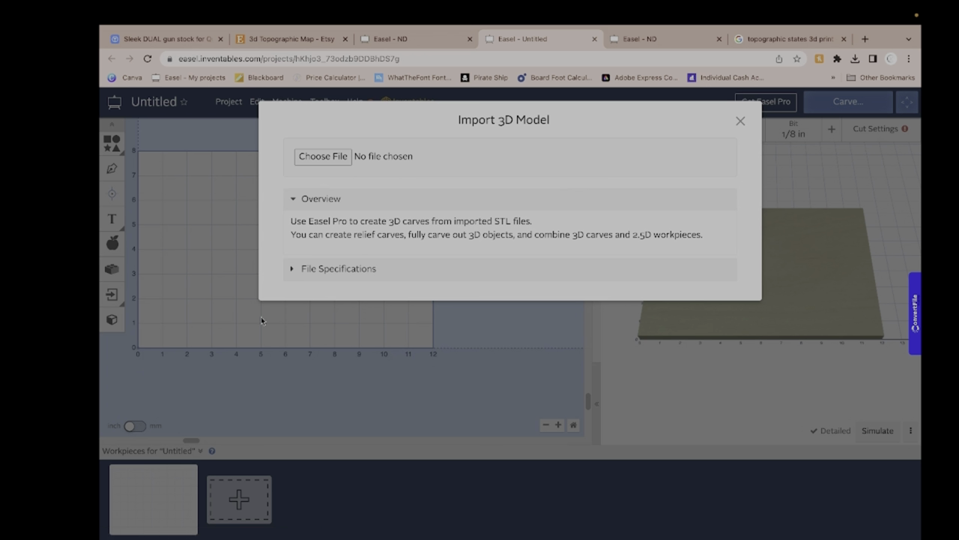
click(325, 154)
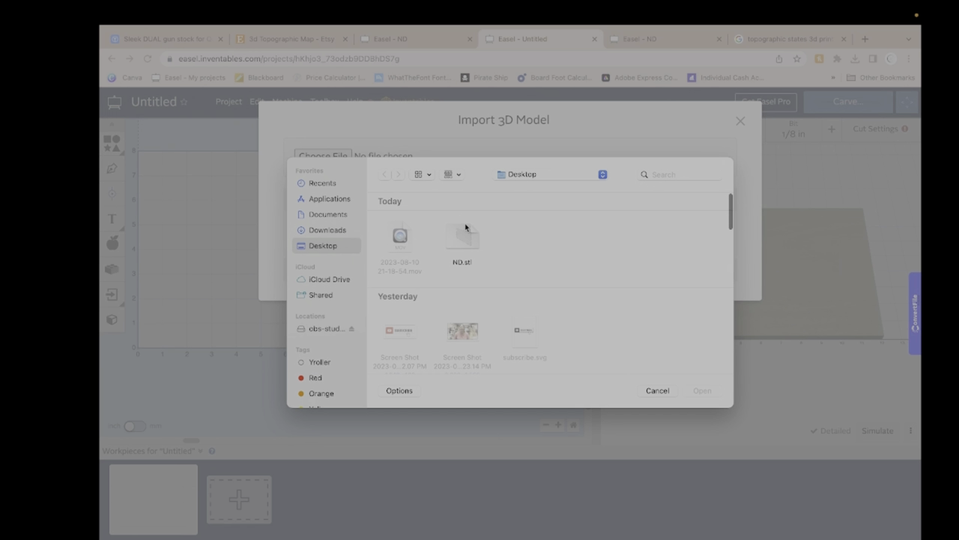
click(466, 228)
click(701, 391)
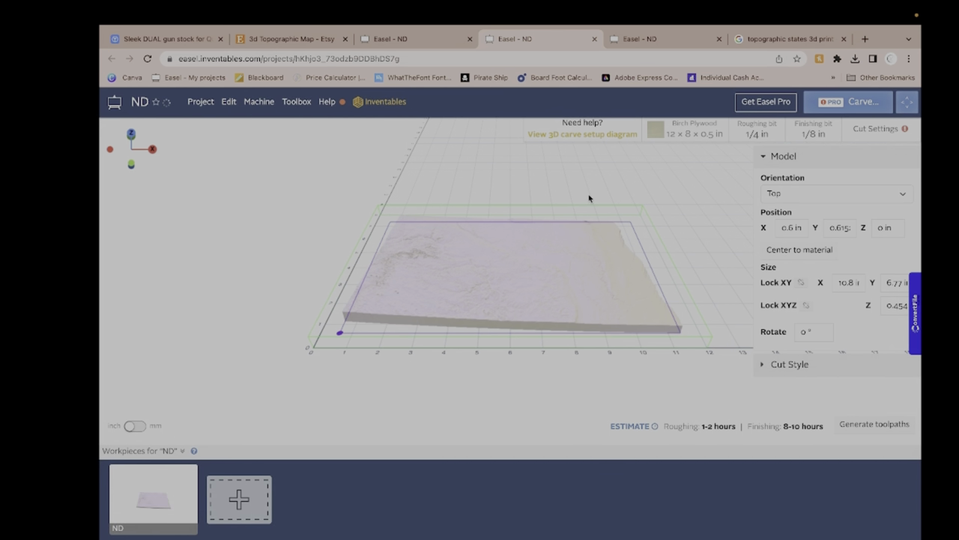
Step: With Lock XY on, resize the terrain to 12 in wide
drag(645, 172, 647, 246)
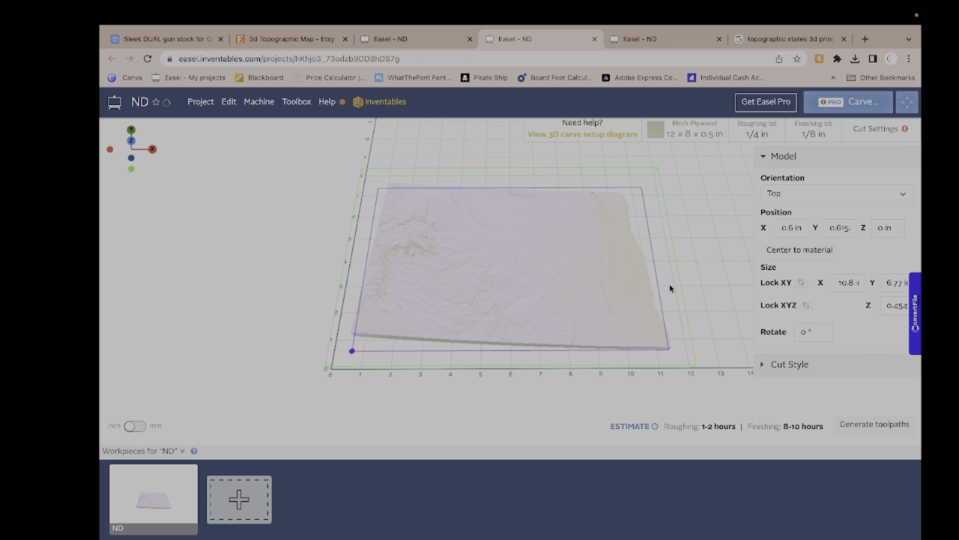
click(801, 282)
click(841, 282)
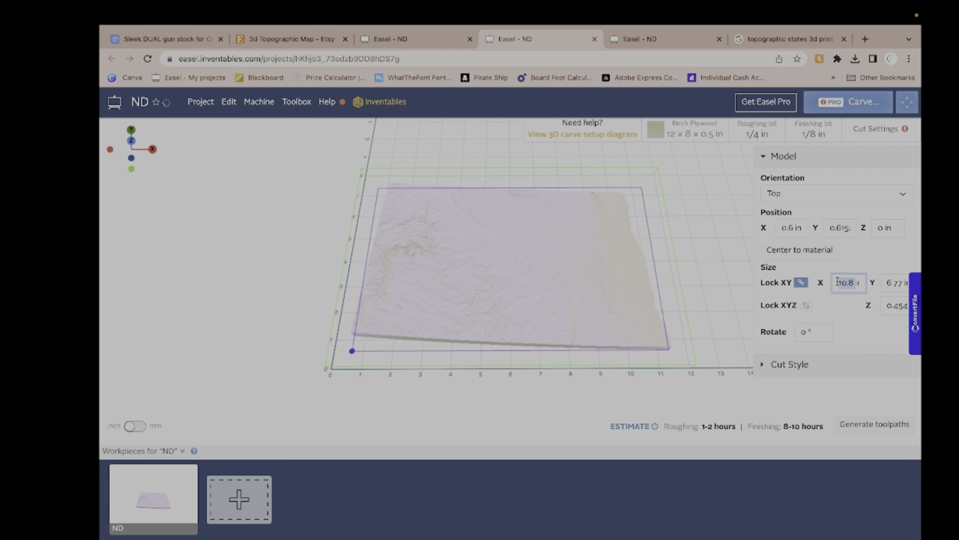
text(12)
key(Return)
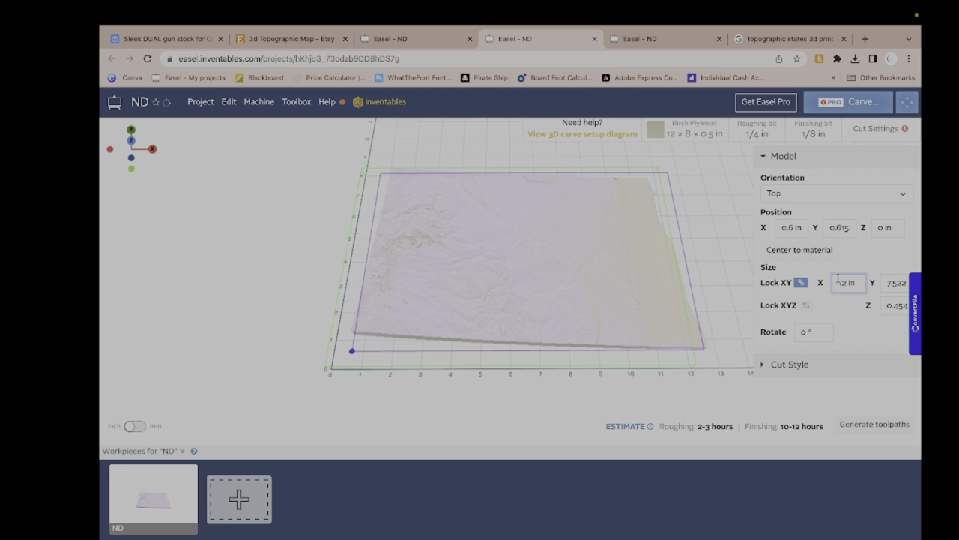
drag(688, 197, 684, 313)
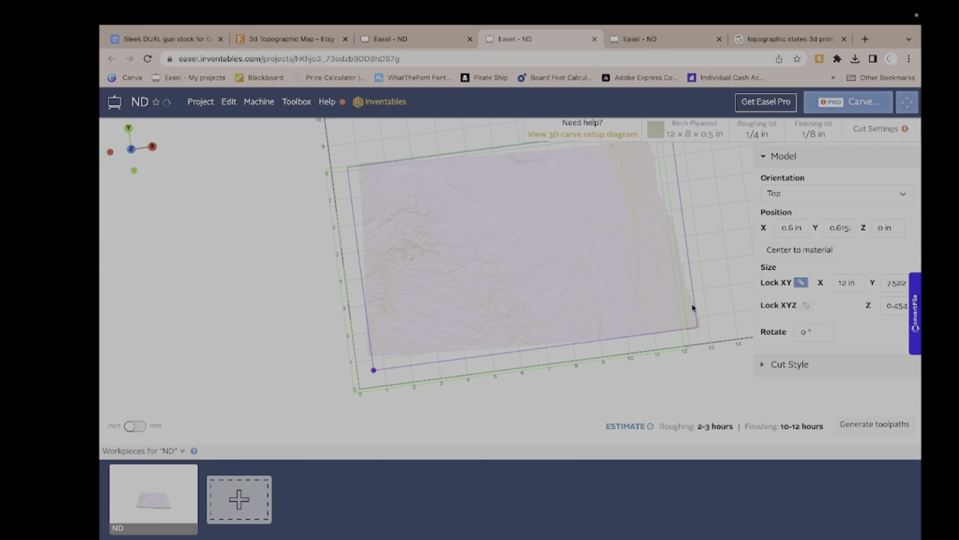
Step: Widen the birch plywood material to 13 in
click(687, 135)
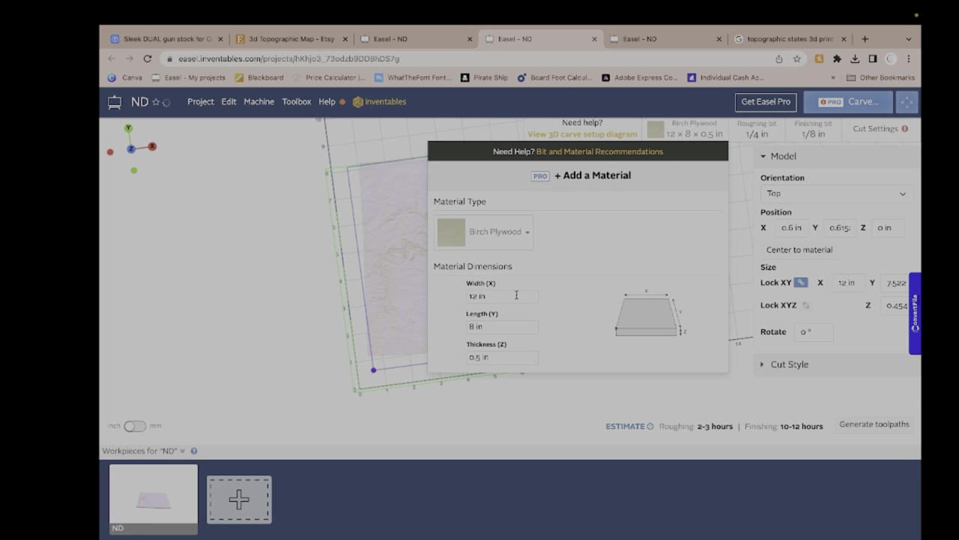
drag(496, 298, 453, 302)
text(13)
click(306, 283)
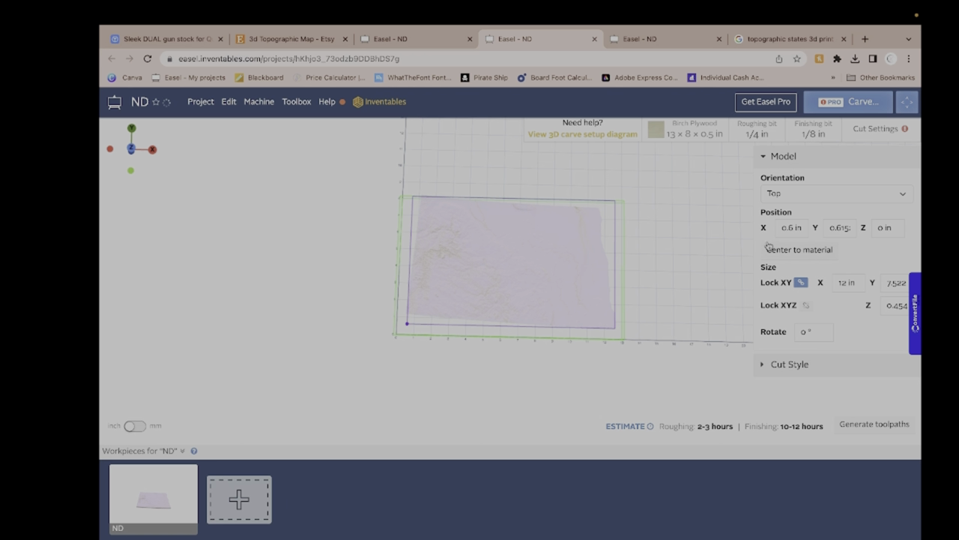
Step: Enter an initial model position of X 0.2 in and Y 0.4 in
click(791, 227)
key(BackSpace)
key(BackSpace)
text(2)
key(Return)
key(Tab)
text(0.2)
key(Return)
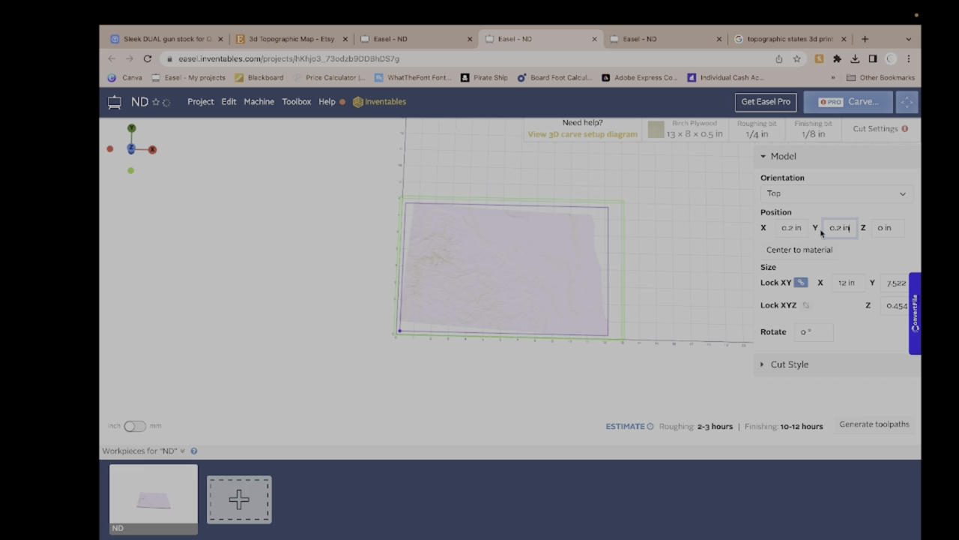
key(BackSpace)
key(Return)
Step: Correct the model position to X 0.5 in and Y 0.3 in
click(792, 227)
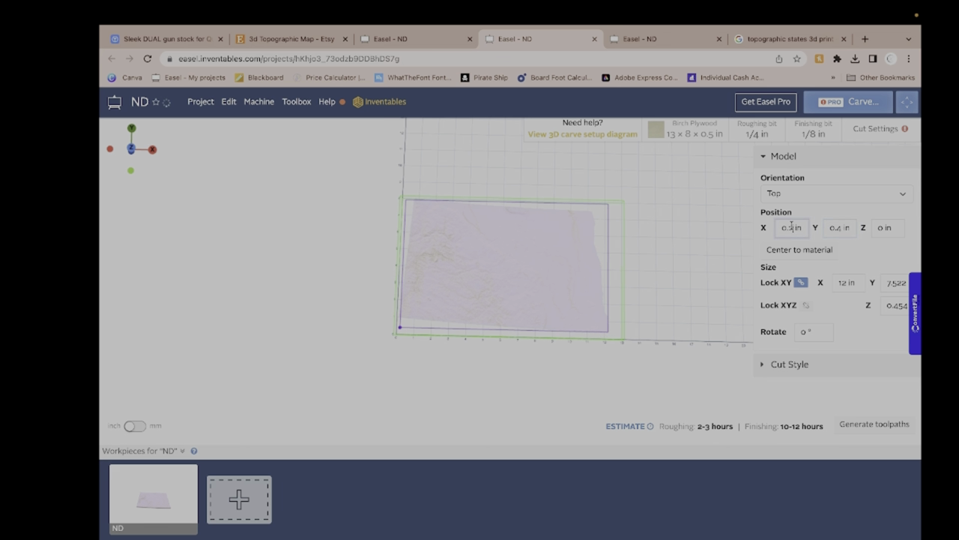
key(BackSpace)
text(5)
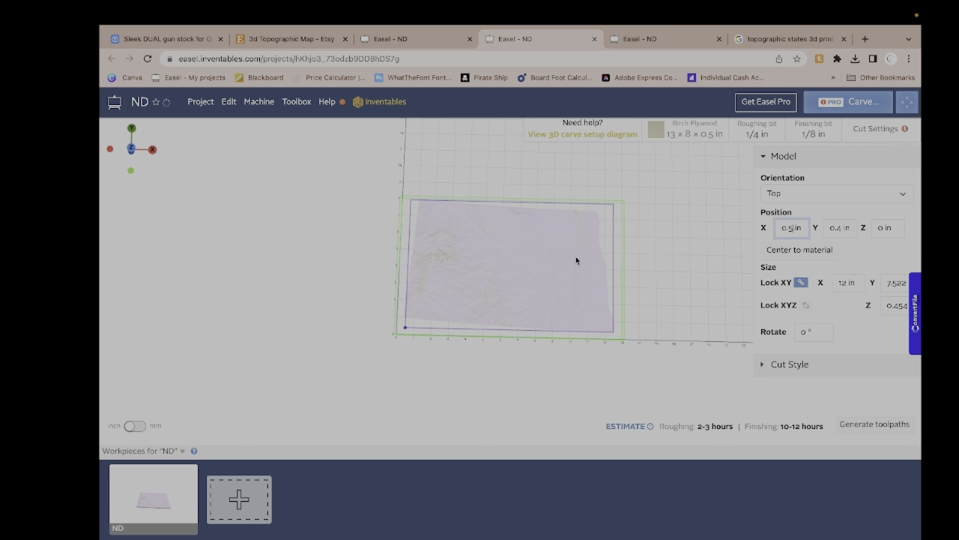
key(Return)
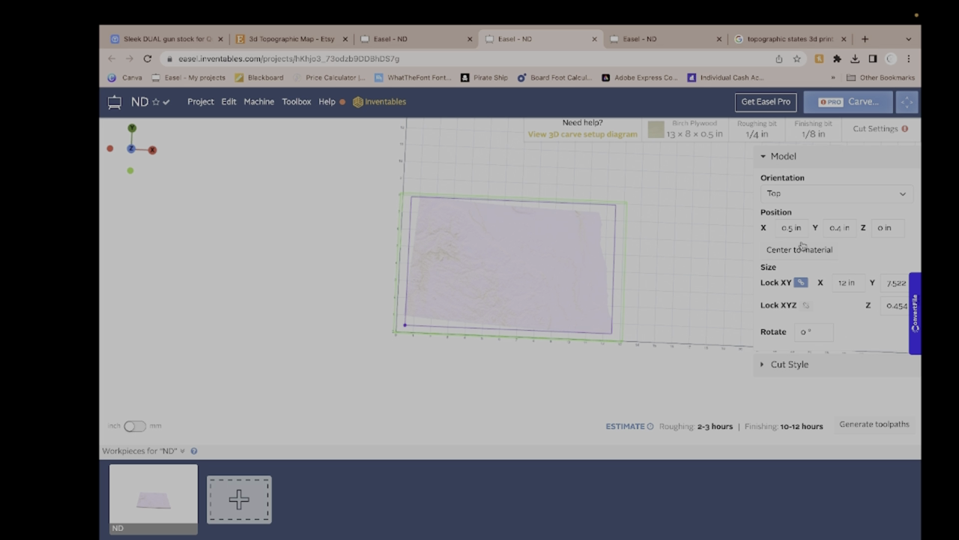
click(839, 228)
key(BackSpace)
text(3)
key(Return)
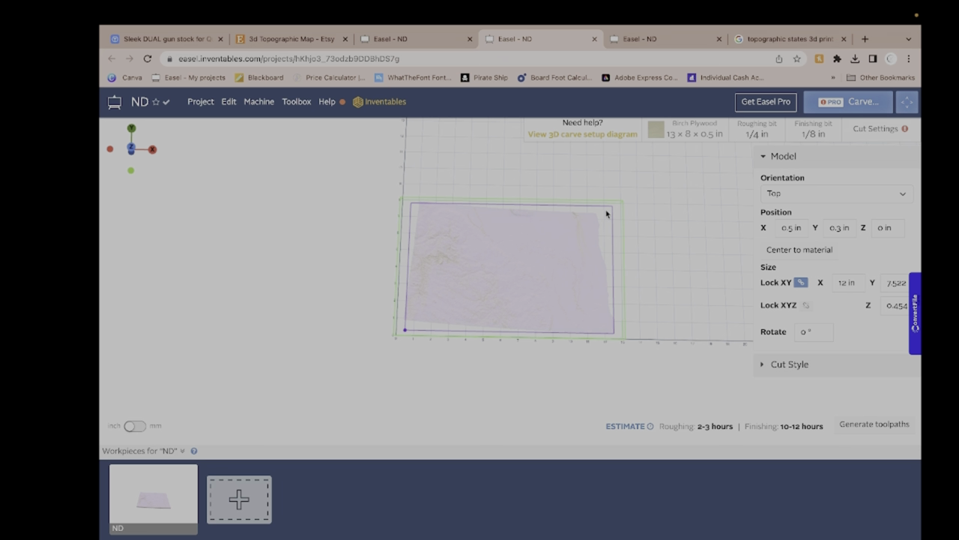
drag(612, 385, 607, 359)
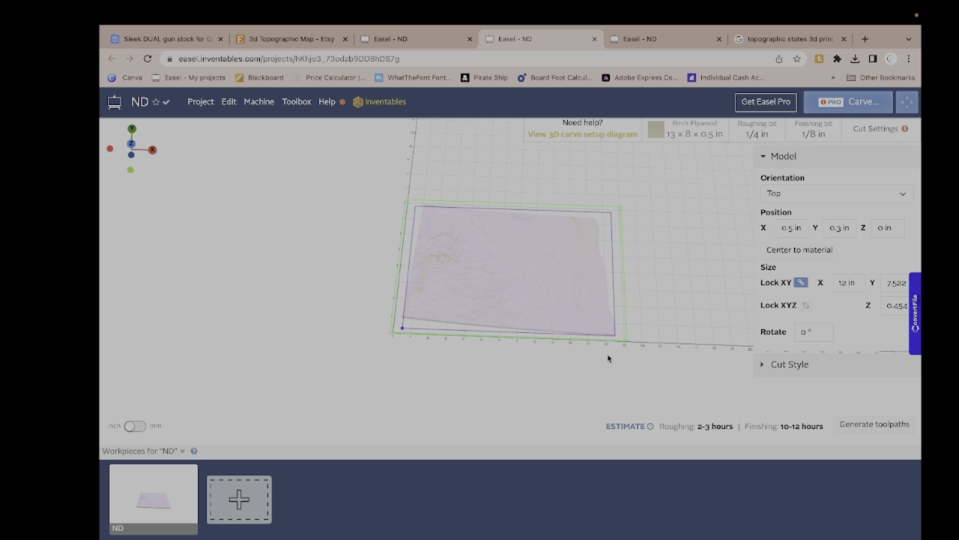
Step: Change the model's thickness from 0.454 to 0.75 in
drag(524, 393, 526, 248)
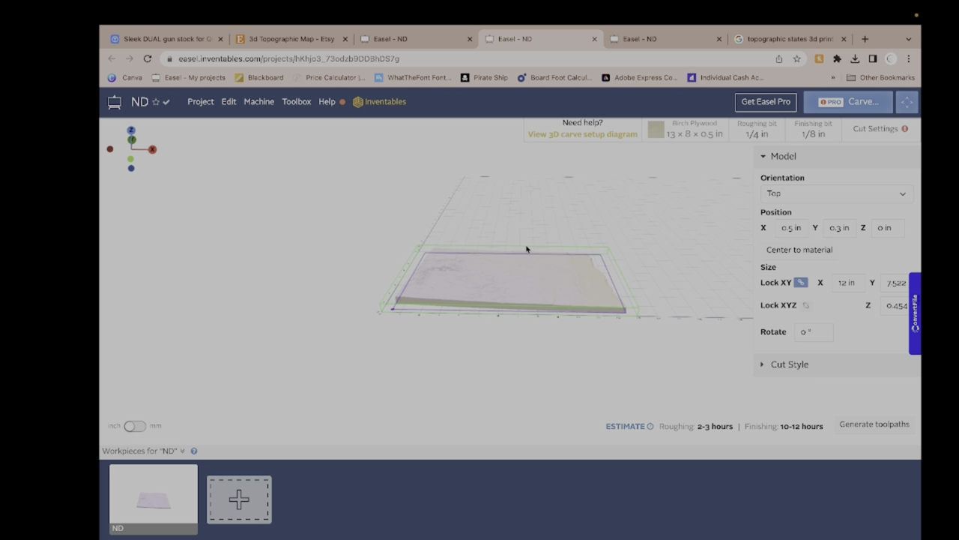
click(887, 305)
double_click(886, 305)
key(BackSpace)
key(Return)
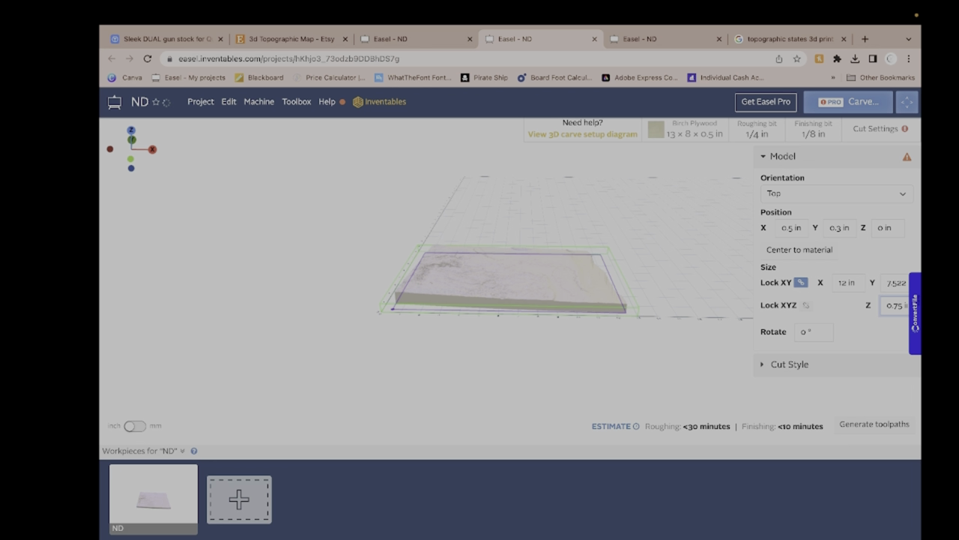
Step: Check the dimension lock, rotation and cut style unchanged, then view the 1/8 in finishing bits
drag(548, 268, 497, 282)
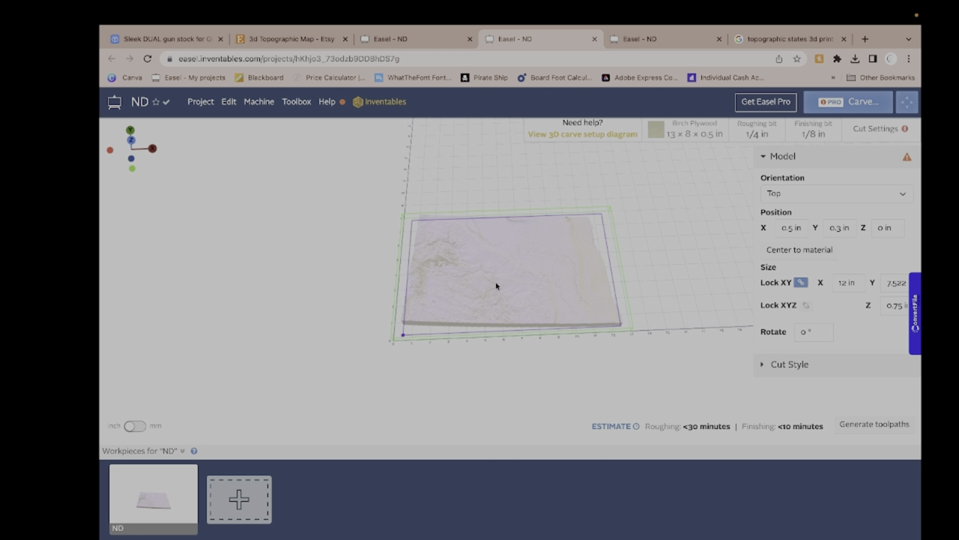
click(806, 305)
click(806, 305)
click(800, 331)
click(772, 367)
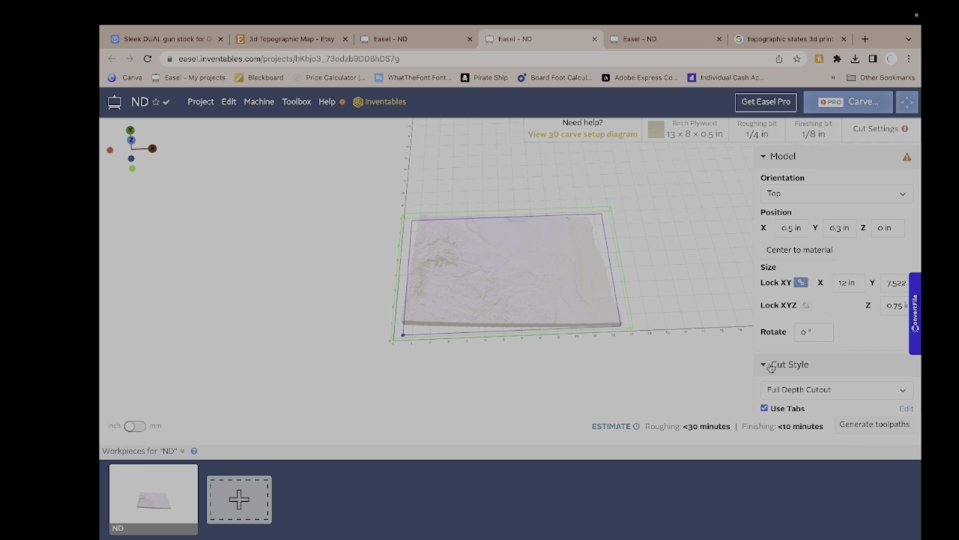
scroll(790, 389, down, 1)
scroll(790, 389, down, 1)
click(787, 308)
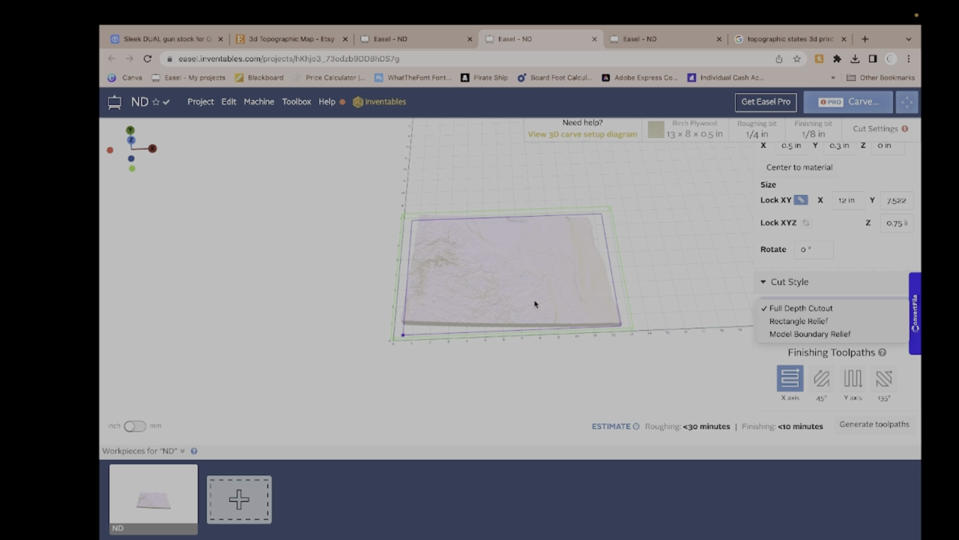
click(634, 299)
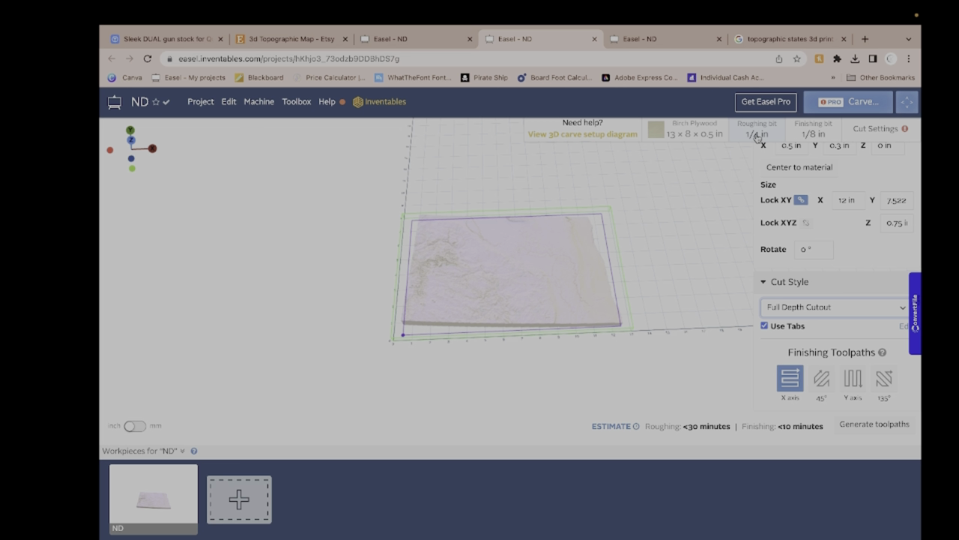
click(813, 133)
Step: Change the Birch Plywood stock thickness from 0.5 in to 0.75 in
mouse_move(644, 264)
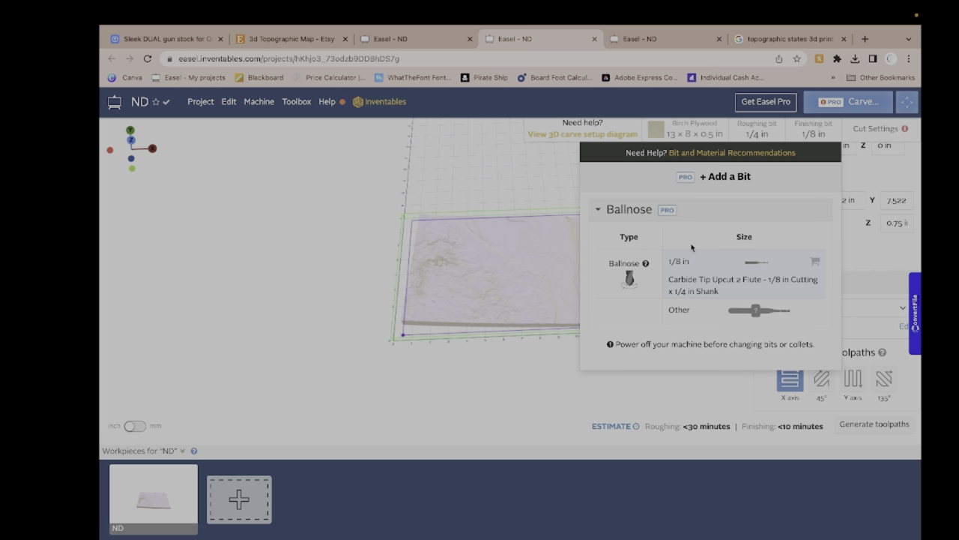
click(684, 129)
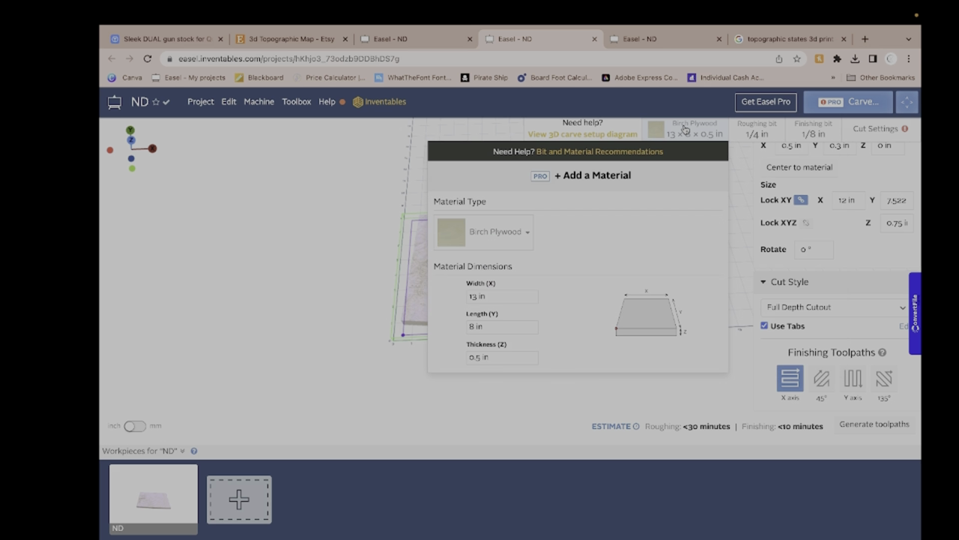
click(499, 358)
key(BackSpace)
click(508, 387)
Step: Set roughing to manual: 135 in/min feed, 60 in/min plunge, 0.125 in depth per pass
click(876, 129)
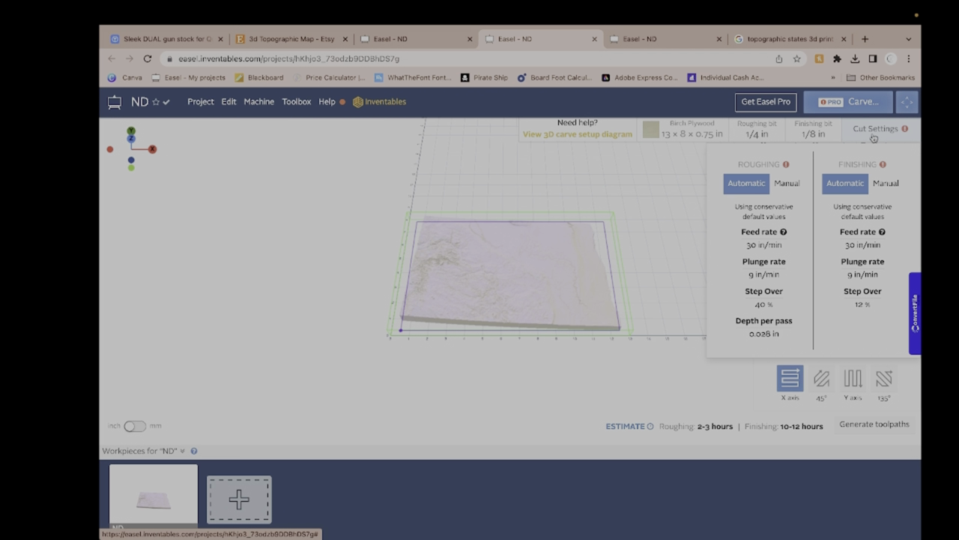
click(787, 183)
click(740, 243)
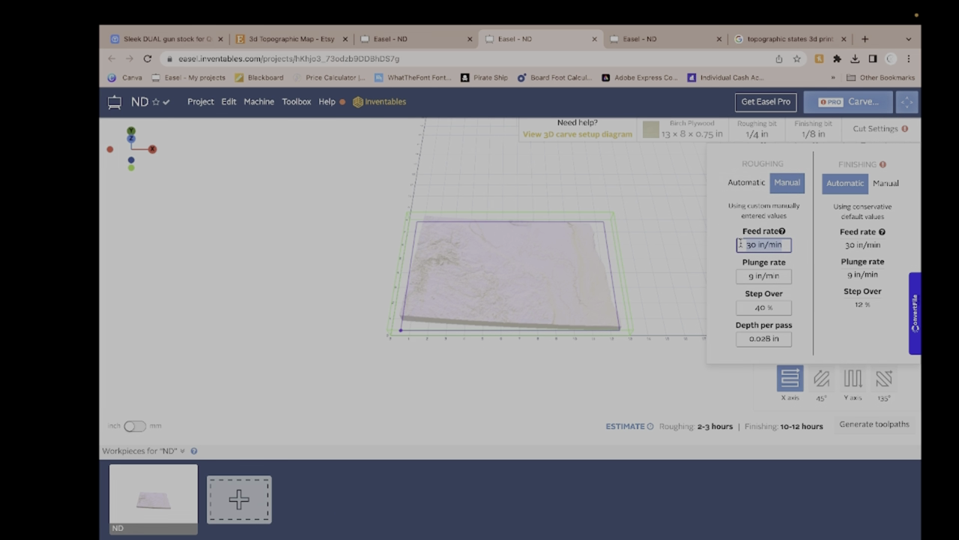
text(135)
key(Tab)
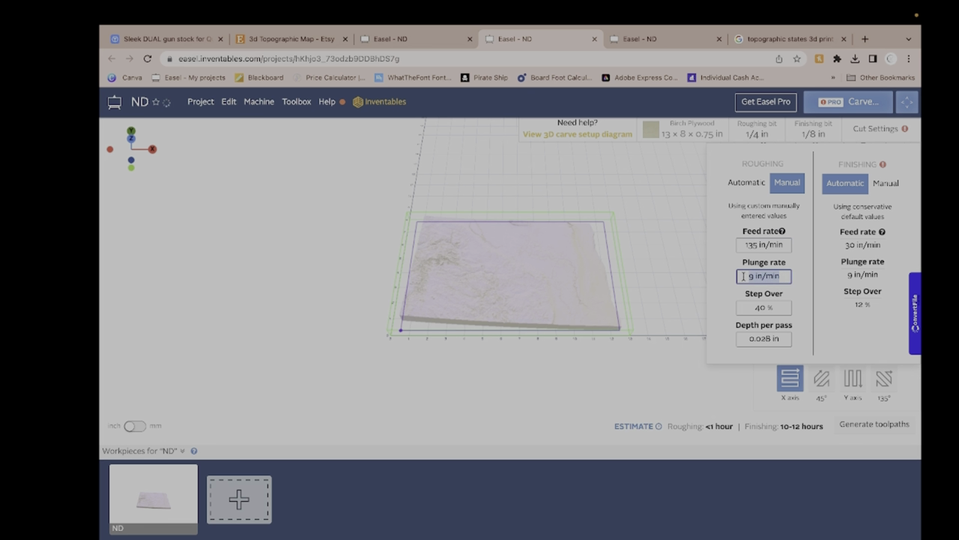
text(60)
key(Tab)
text(0.125)
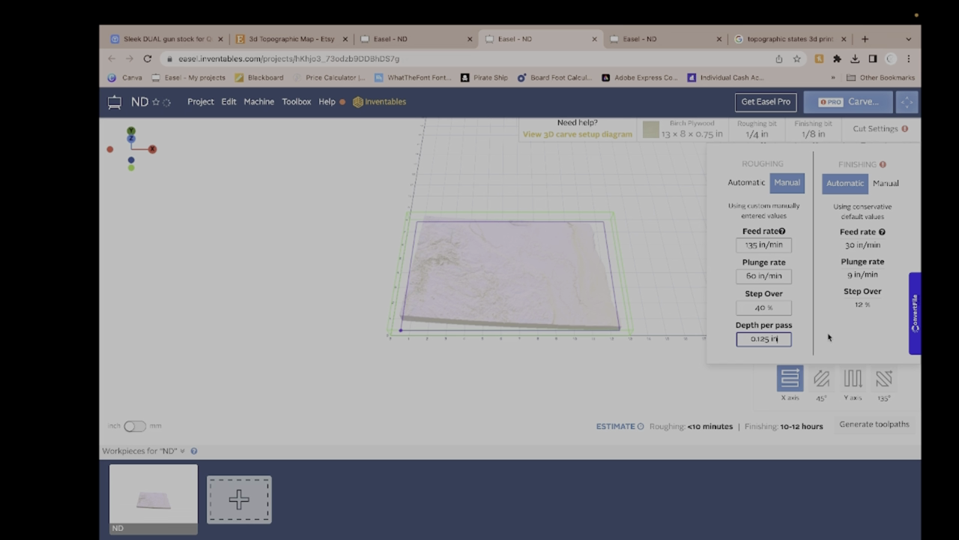
Step: Set finishing to manual: 140 in/min feed, 60 in/min plunge, 35% step over
click(892, 184)
drag(878, 243, 845, 243)
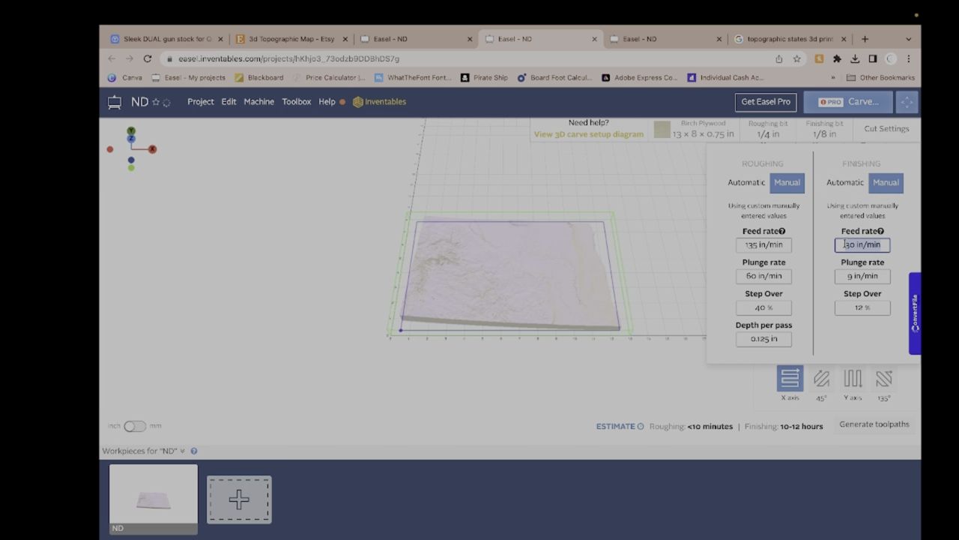
text(140)
drag(886, 308, 840, 310)
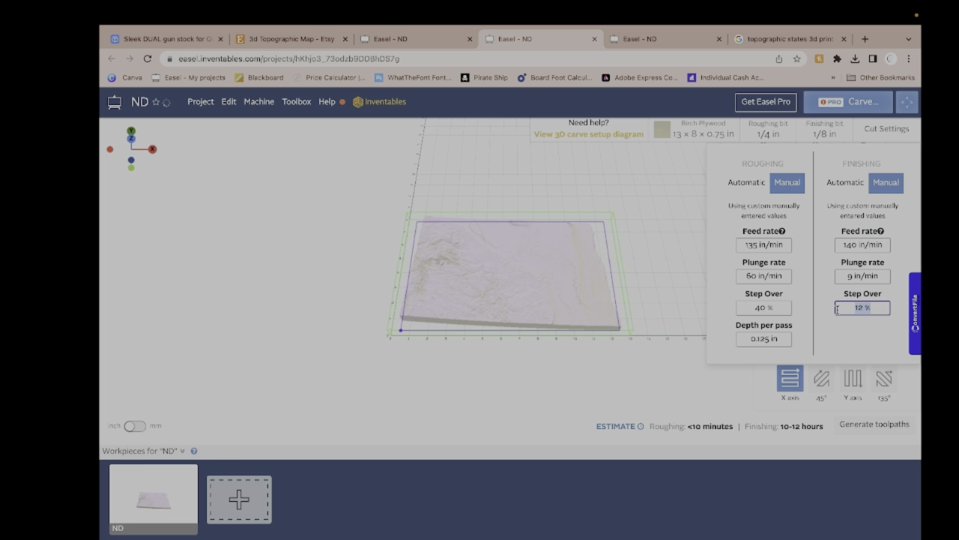
text(30)
key(BackSpace)
click(851, 275)
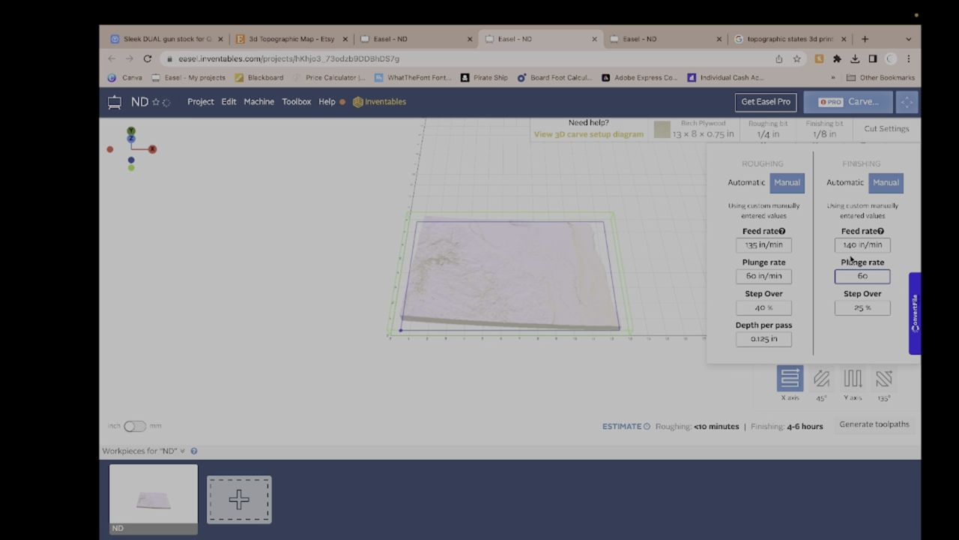
click(910, 259)
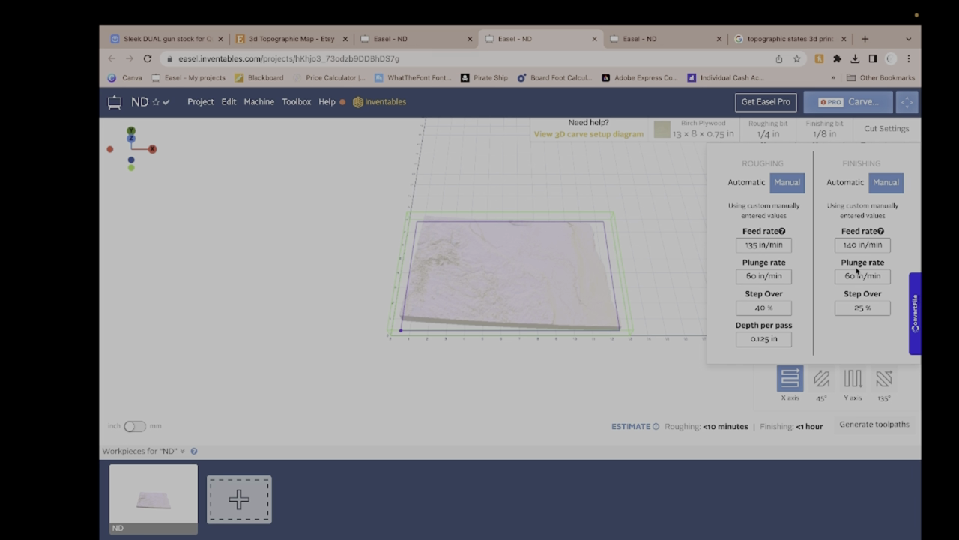
click(863, 307)
text(35 %)
click(692, 327)
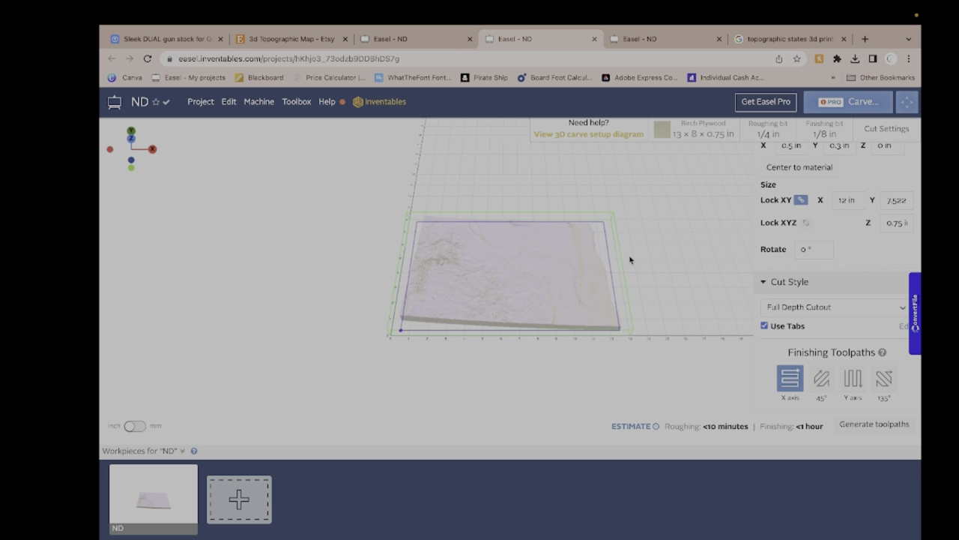
Step: Generate the toolpaths and orbit the preview around the roughing contours on the ND terrain
click(874, 424)
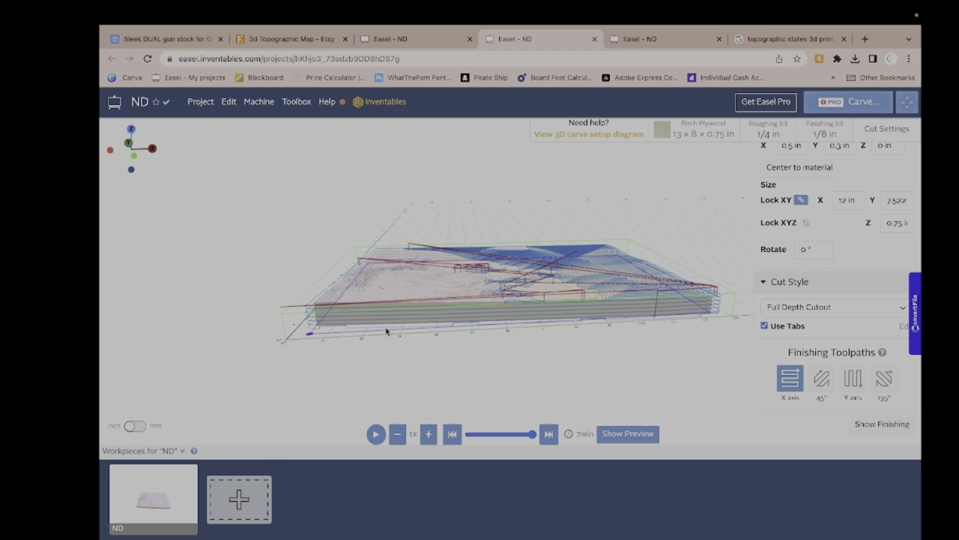
drag(652, 321, 419, 320)
drag(608, 307, 717, 326)
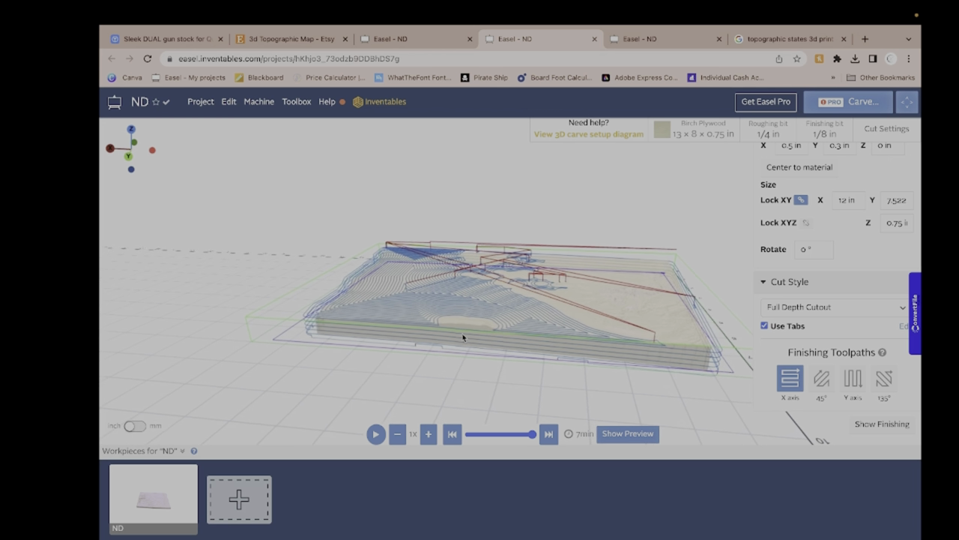
drag(437, 323, 467, 226)
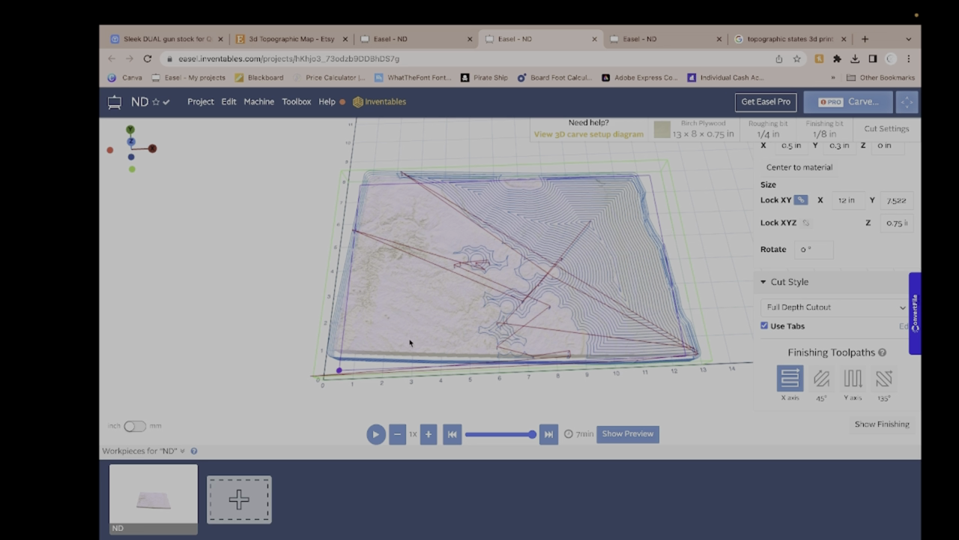
Step: Preview and scrub the finishing pass, then choose the 45° finishing toolpath direction
click(869, 424)
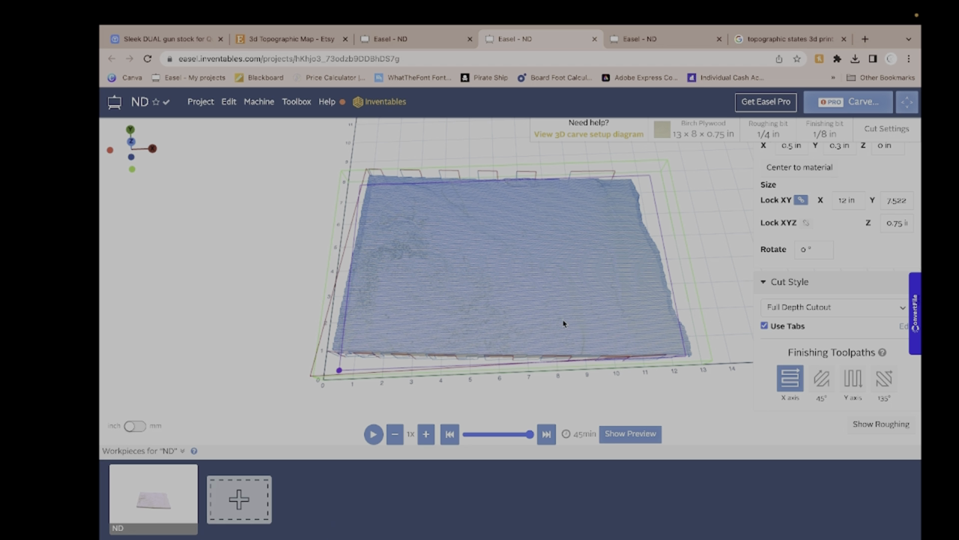
drag(558, 328, 550, 359)
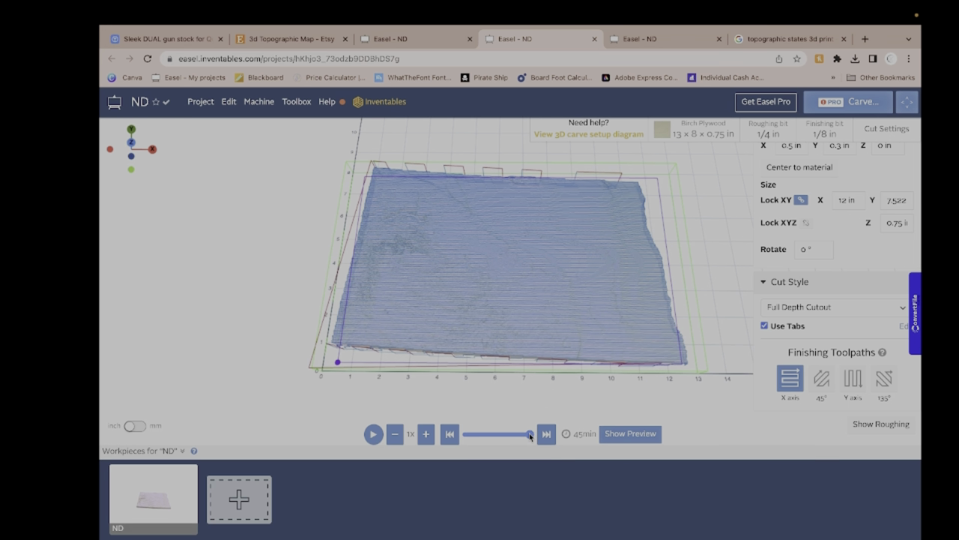
drag(529, 434, 466, 436)
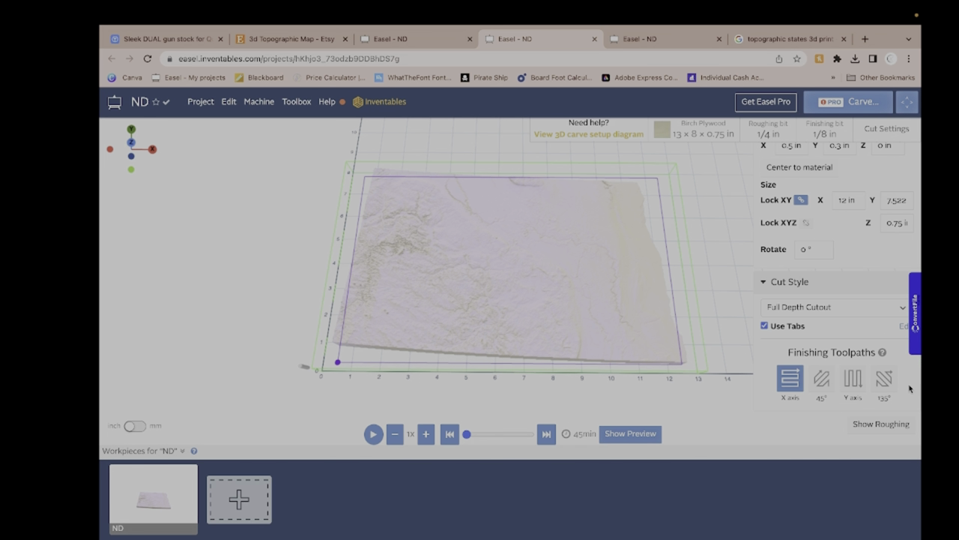
click(821, 379)
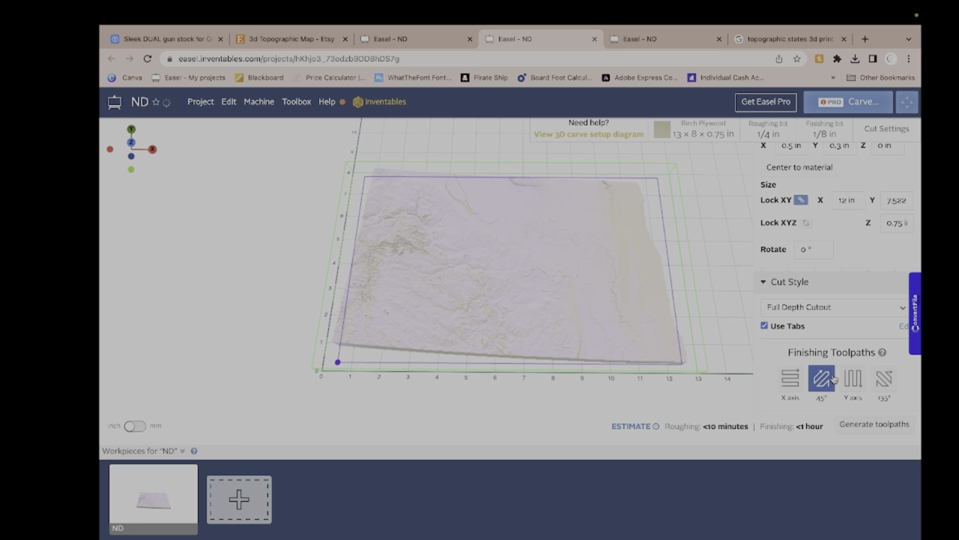
Step: Generate 45° finishing toolpaths, then switch to the X axis and regenerate them
click(866, 425)
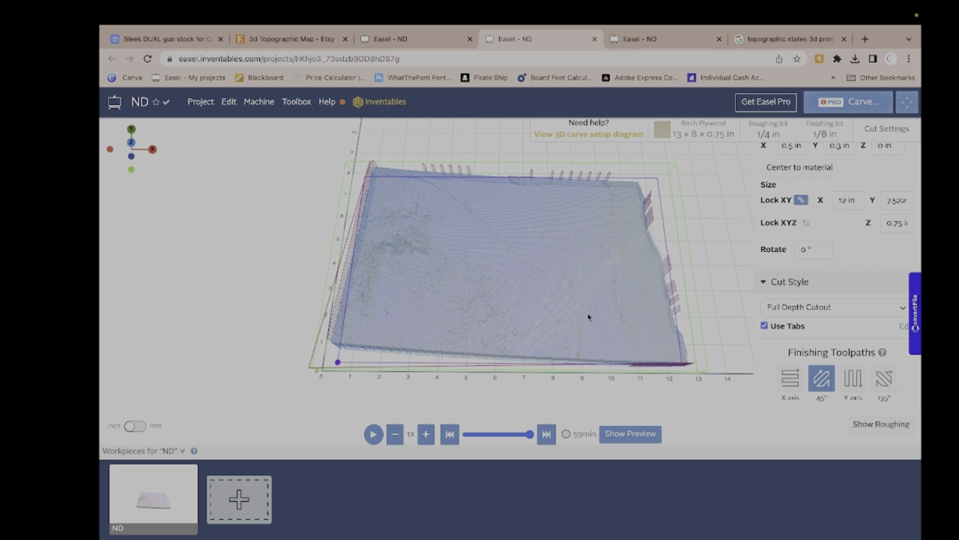
click(797, 385)
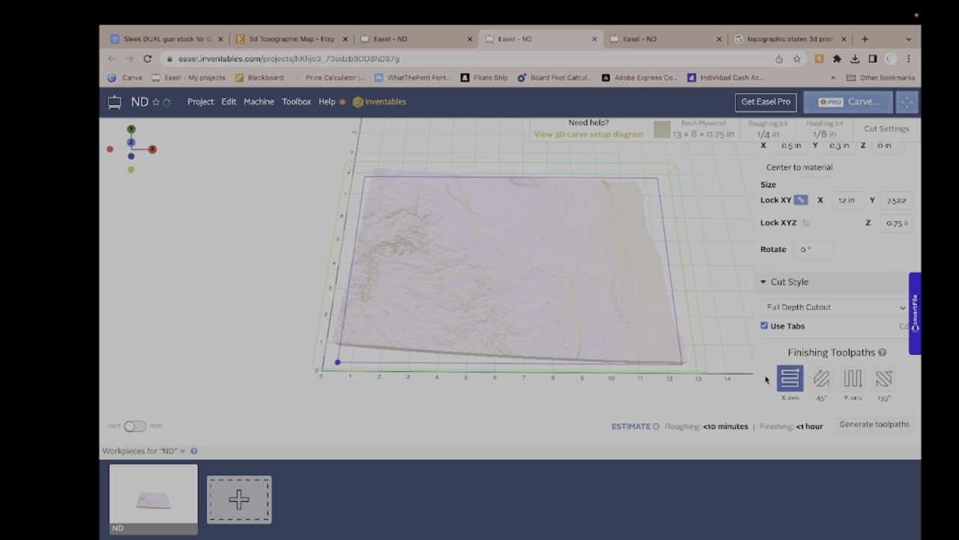
click(856, 426)
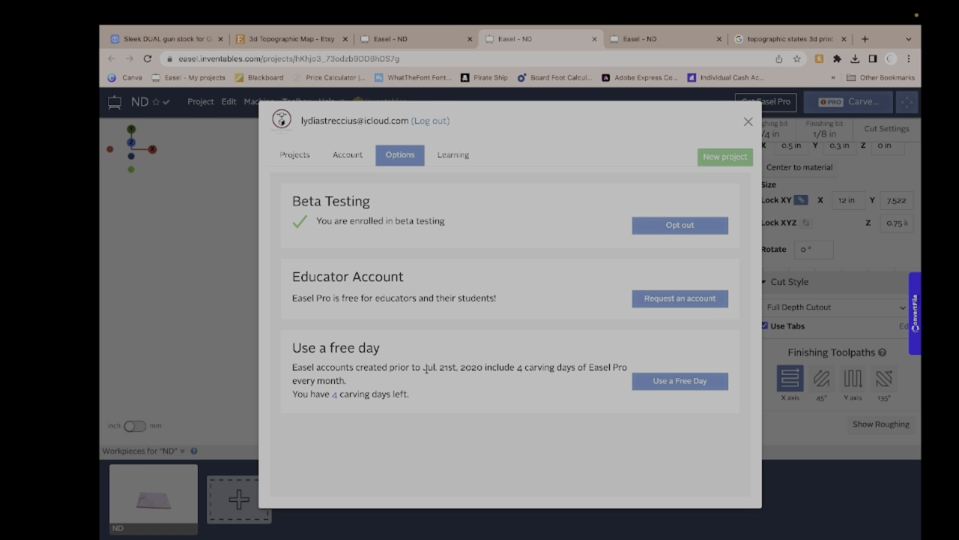
drag(425, 368, 484, 368)
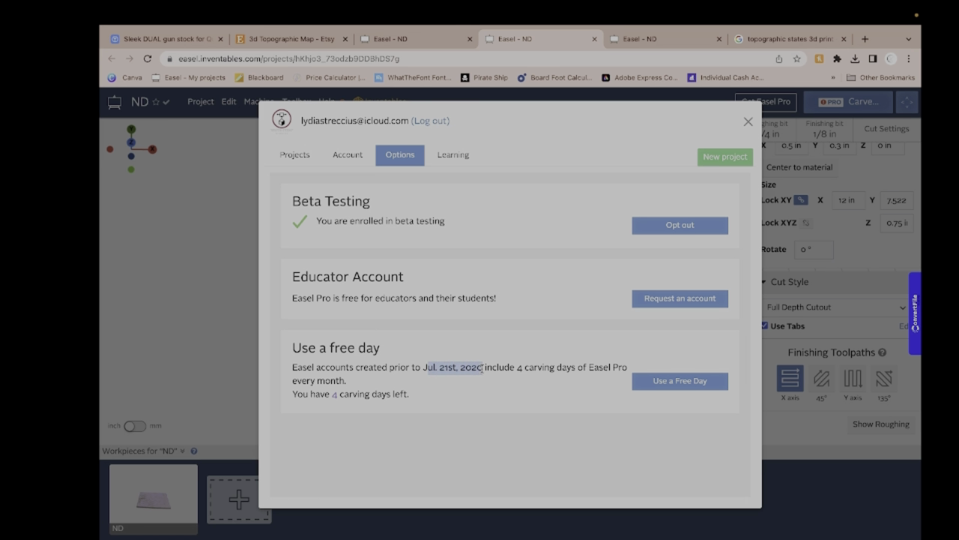
click(488, 386)
drag(422, 403, 293, 394)
click(442, 365)
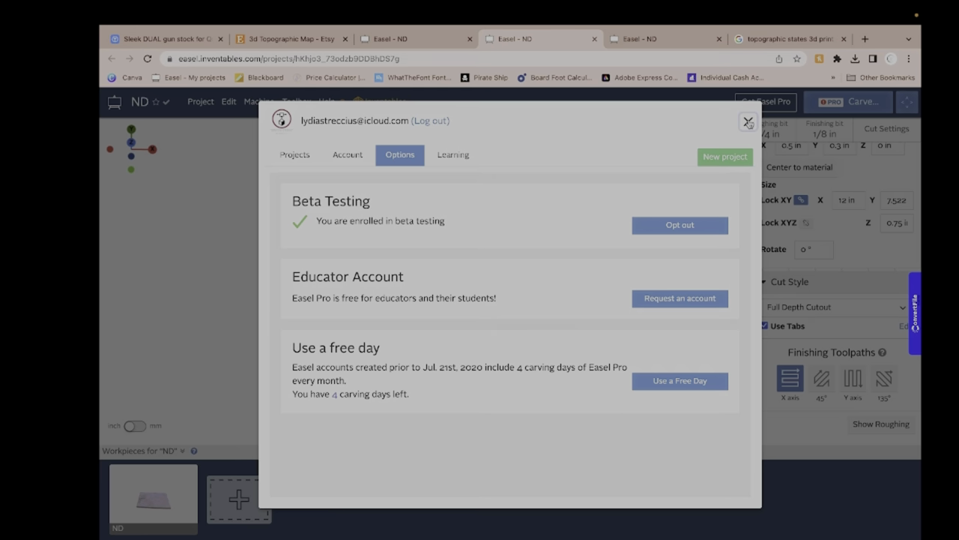
click(748, 121)
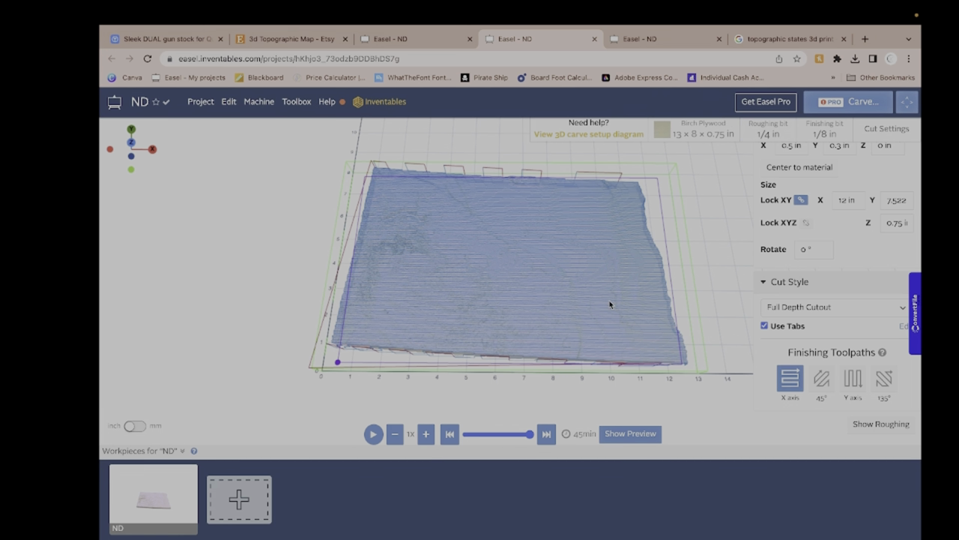